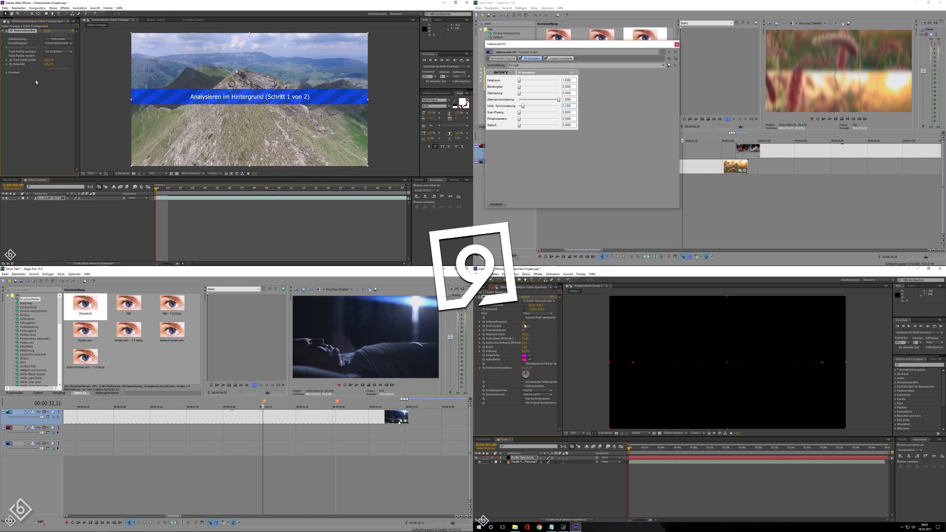
# Step: Start with a new, untitled Vegas Pro project that has one empty video track
pyautogui.click(400, 422)
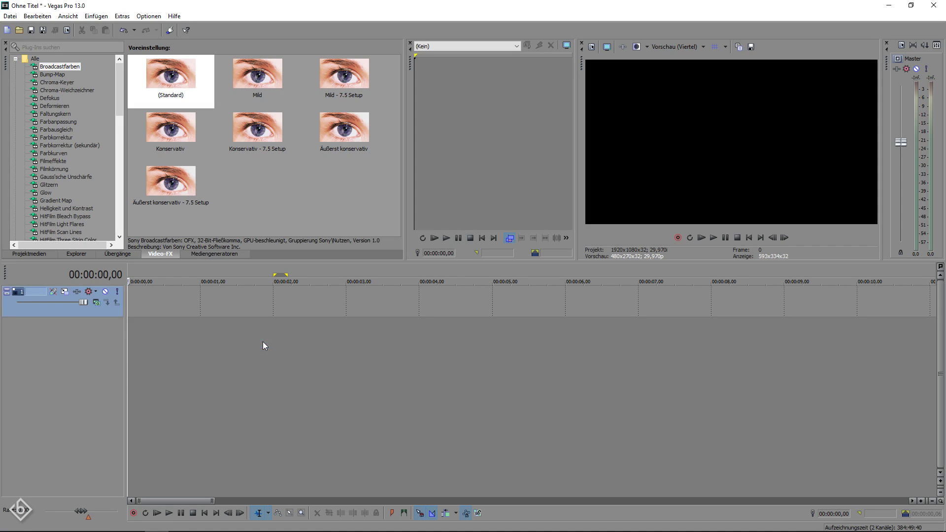
# Step: Add two more video tracks to the timeline so there are three
pyautogui.rightClick(263, 342)
pyautogui.click(282, 371)
pyautogui.rightClick(282, 371)
pyautogui.click(301, 400)
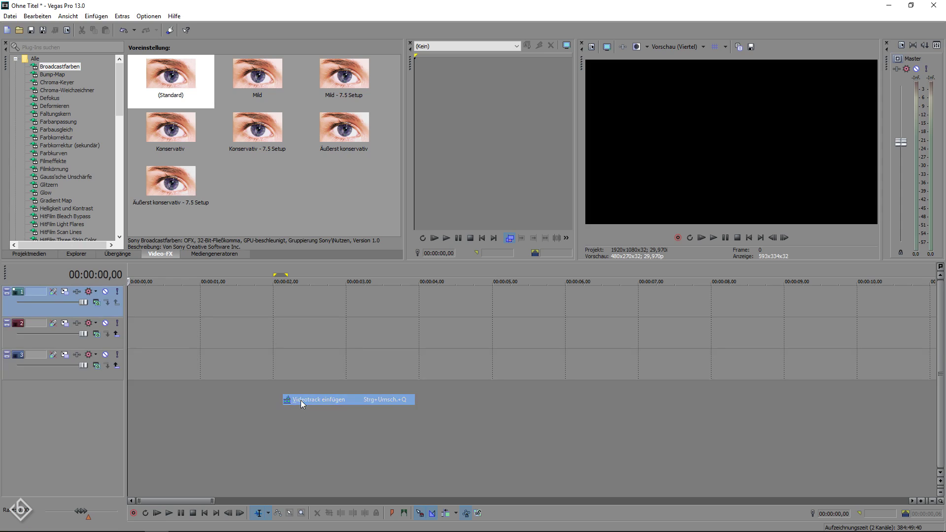
# Step: Import the Logo PNG onto track 3 at 00:00:01,16
pyautogui.click(238, 365)
pyautogui.click(9, 15)
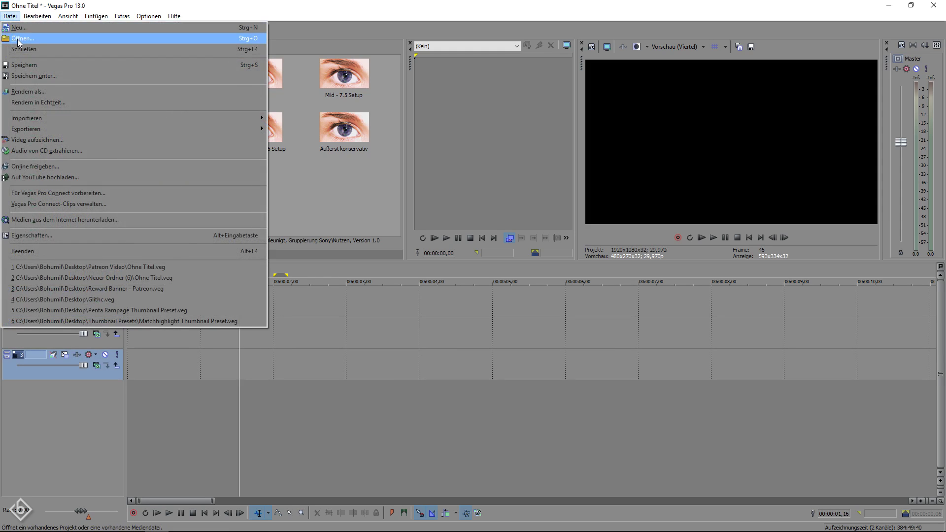
pyautogui.click(18, 38)
pyautogui.click(115, 89)
pyautogui.click(389, 313)
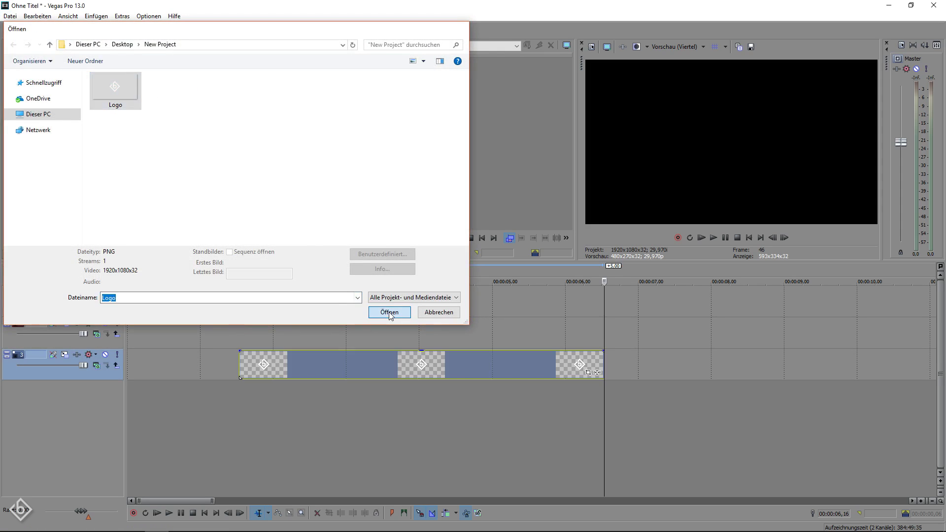
# Step: Copy the Logo clip and paste it onto track 2 at 00:00:01,16
pyautogui.rightClick(322, 364)
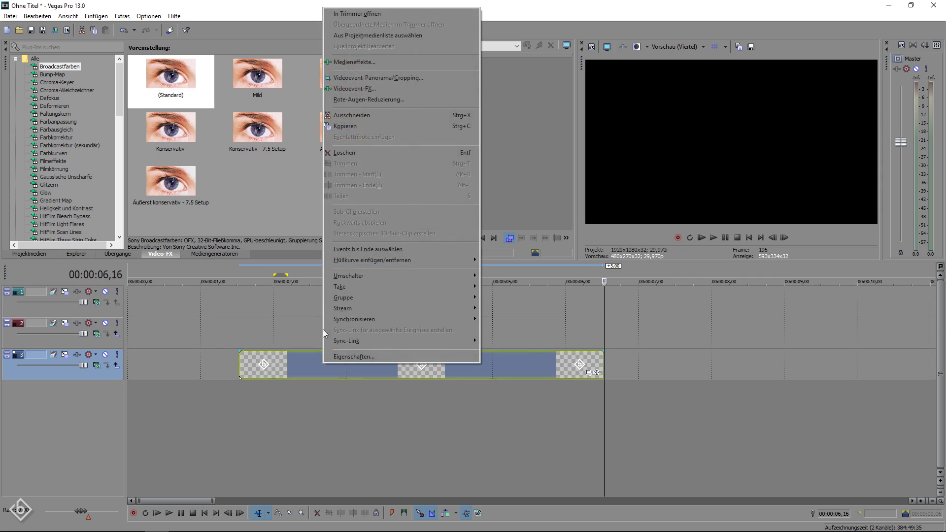
pyautogui.click(338, 129)
pyautogui.rightClick(241, 330)
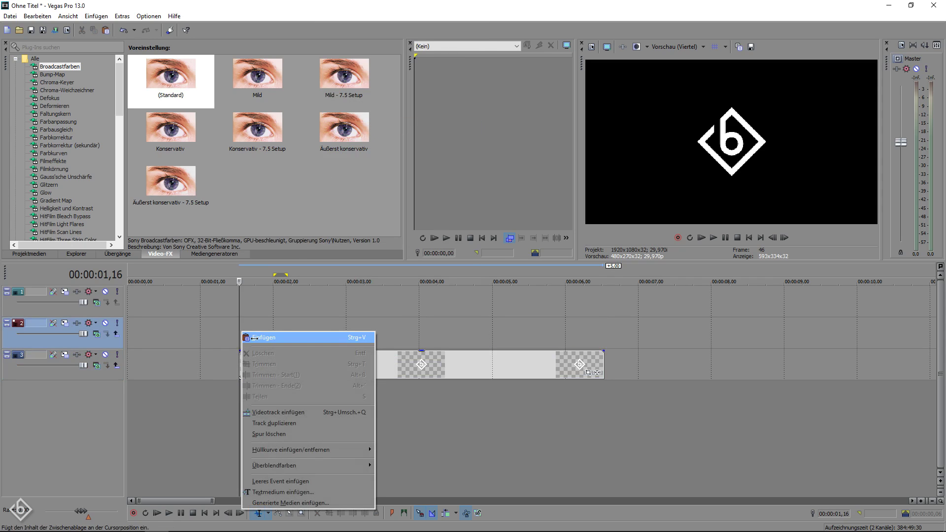
pyautogui.click(255, 338)
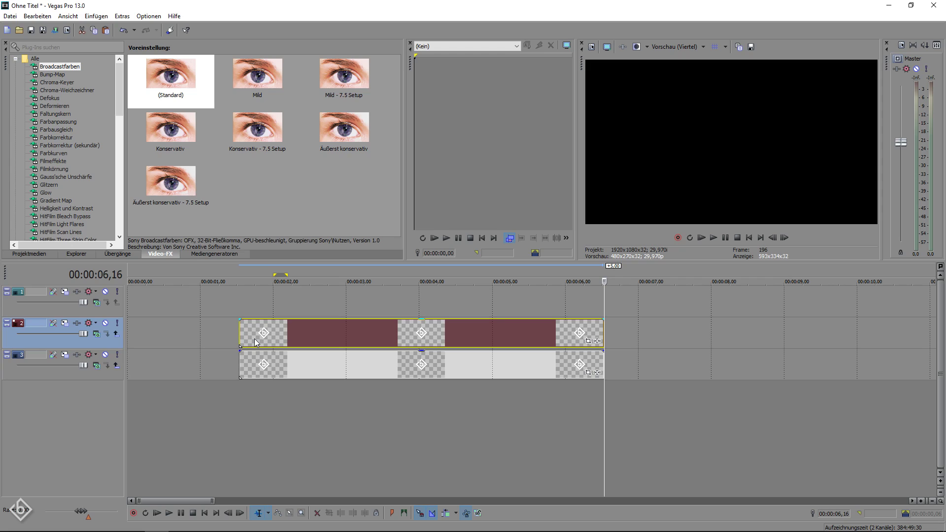
# Step: Place the SMPTE-Leisten (NTSC) test pattern from Mediengeneratoren onto track 1
pyautogui.click(217, 254)
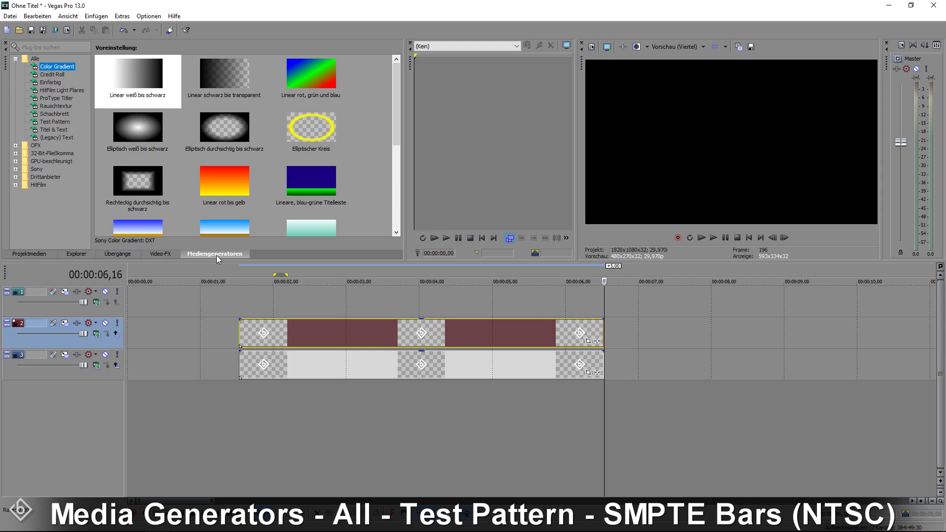
pyautogui.click(55, 123)
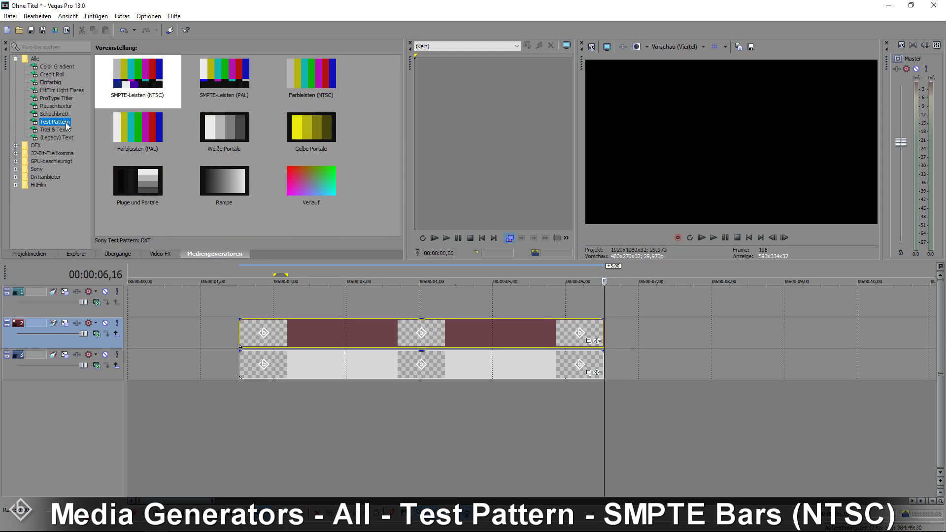
pyautogui.click(139, 72)
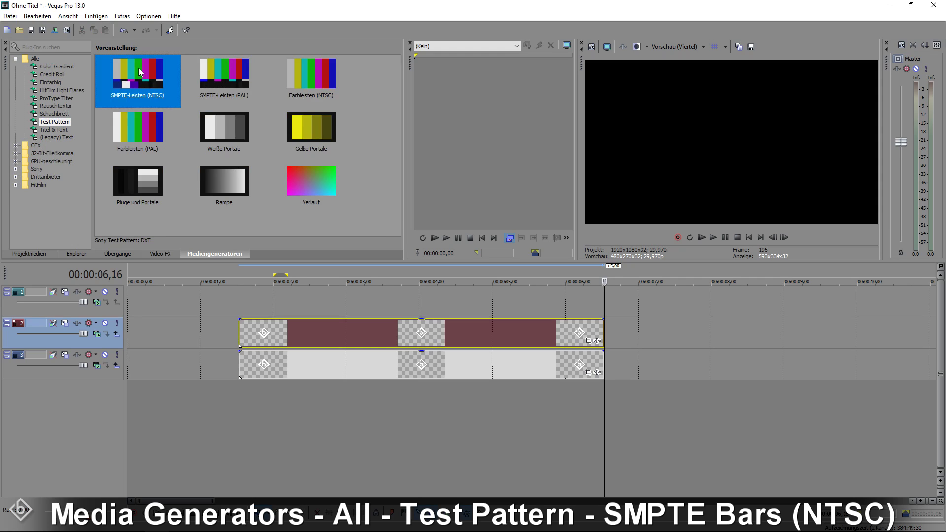
pyautogui.moveTo(139, 72); pyautogui.dragTo(244, 305)
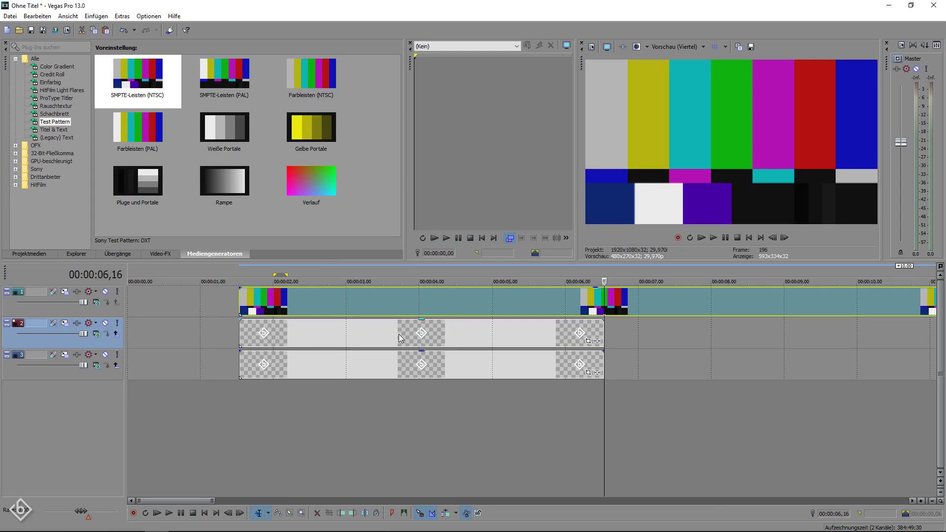
# Step: Trim the test pattern's right edge so it ends with the Logo clips
pyautogui.scroll(-3, 400, 338)
pyautogui.moveTo(542, 302); pyautogui.dragTo(367, 310)
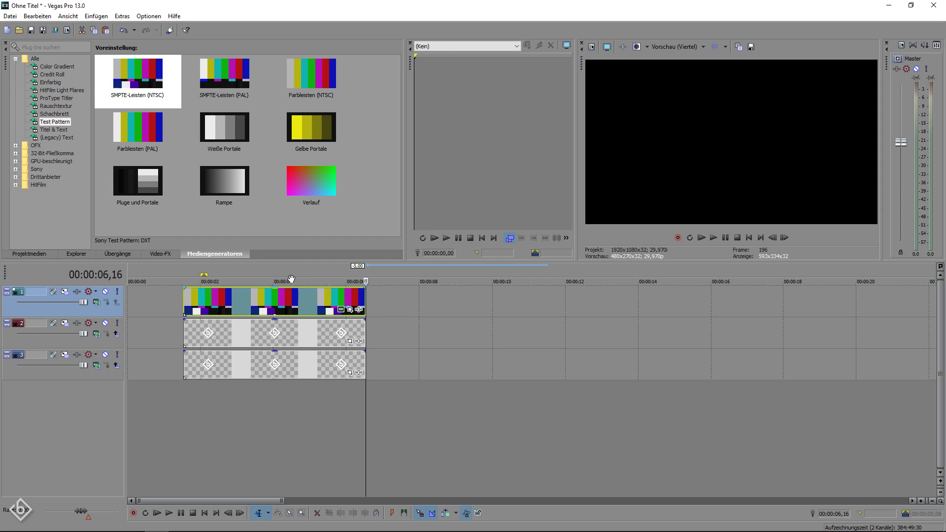
pyautogui.click(163, 253)
# Step: Search the video effects for 'tv' and apply the reset TV-Simulator preset to the test pattern
pyautogui.click(48, 48)
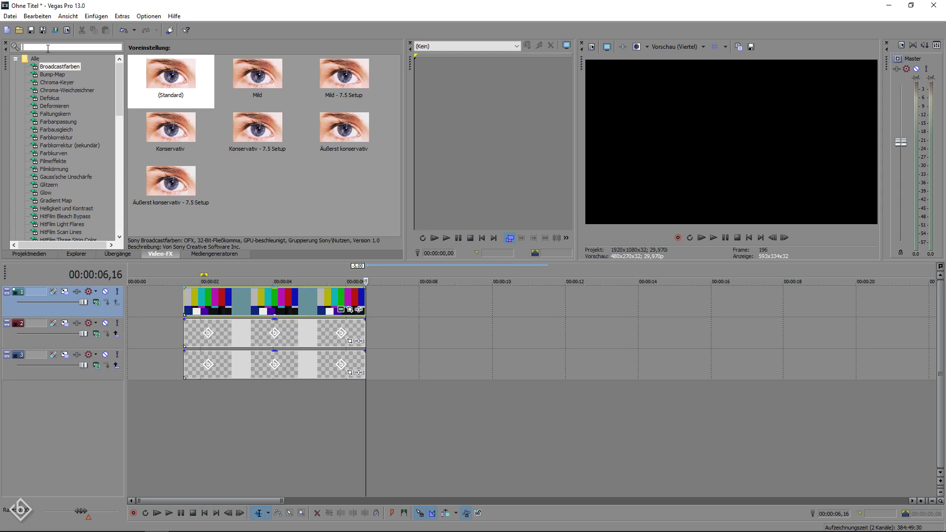
pyautogui.write('tv')
pyautogui.click(55, 75)
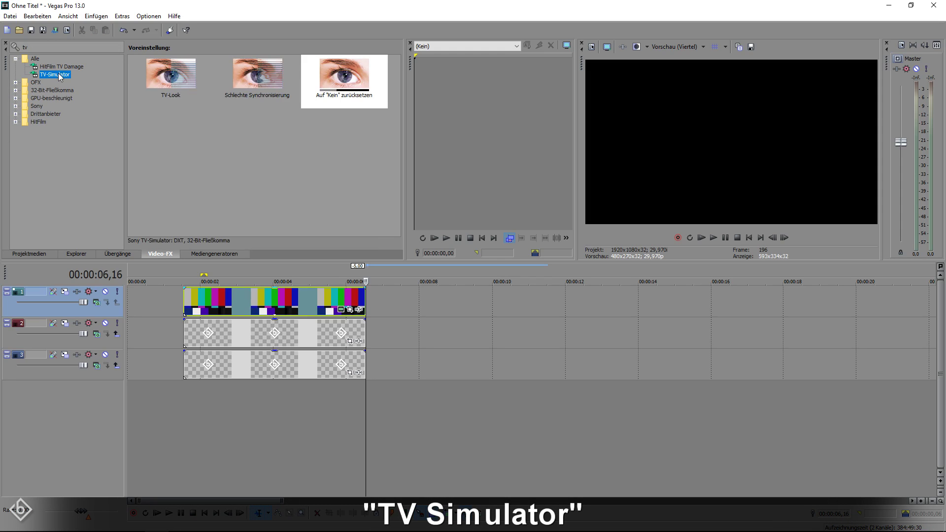
pyautogui.moveTo(348, 85); pyautogui.dragTo(272, 307)
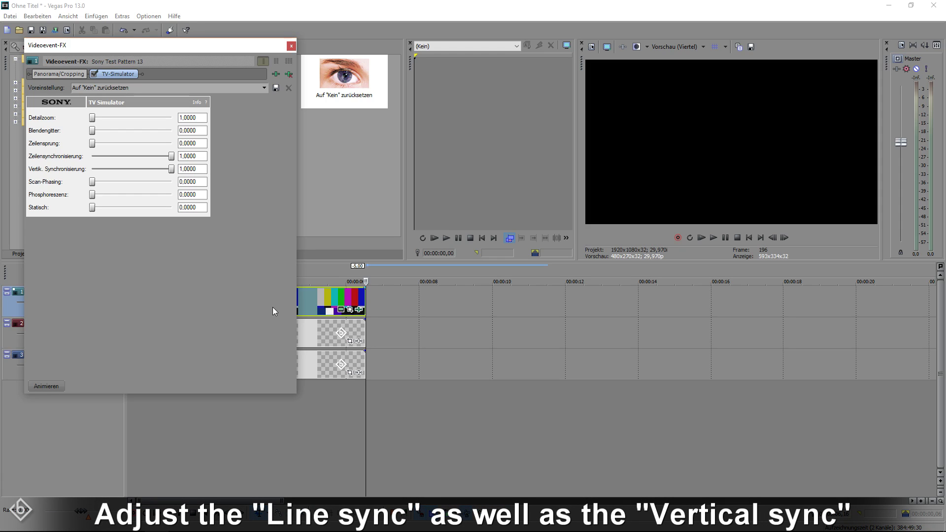
# Step: Set TV-Simulator line sync to 0,0850 and vertical sync to 0,03
pyautogui.click(159, 152)
pyautogui.write('0,')
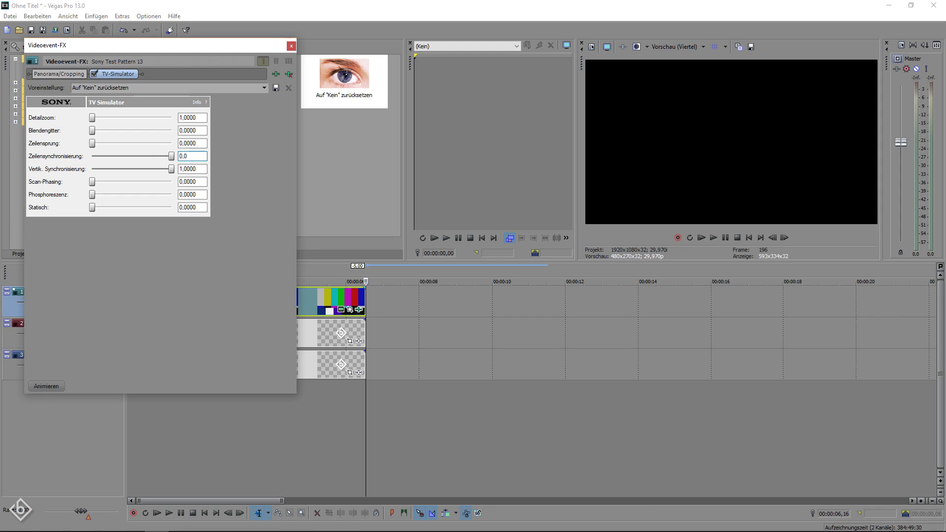
pyautogui.press('Return')
pyautogui.click(201, 169)
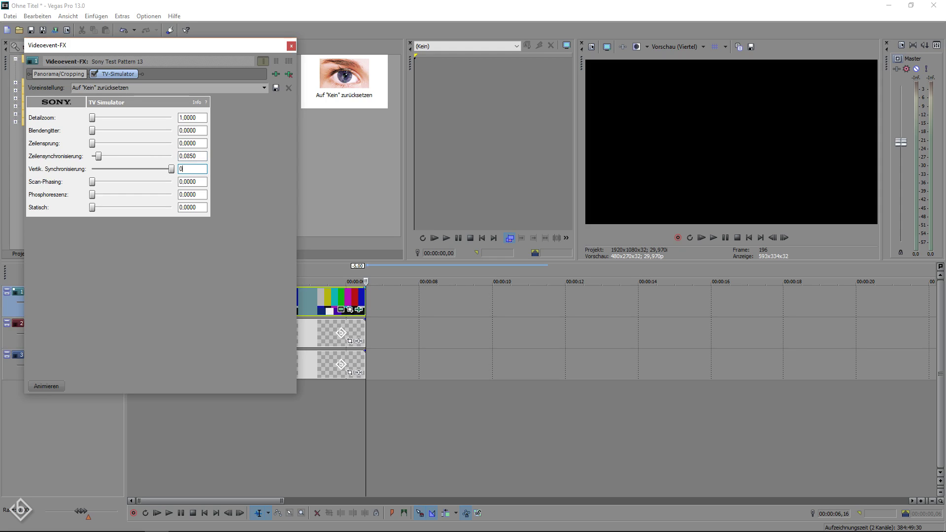
pyautogui.write('0,03')
pyautogui.press('Return')
# Step: Search for 'verpix' and apply the default Verpixeln preset to the test pattern
pyautogui.click(294, 45)
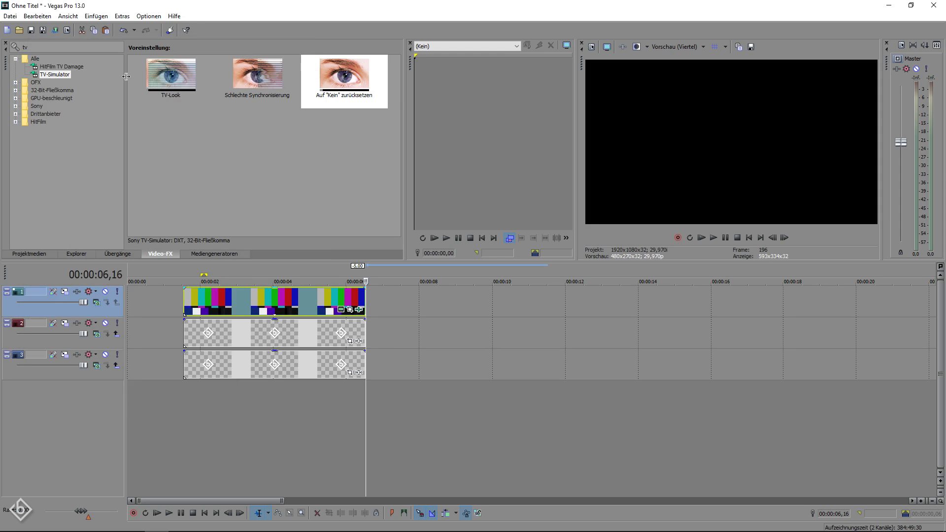
pyautogui.click(55, 48)
pyautogui.press('BackSpace')
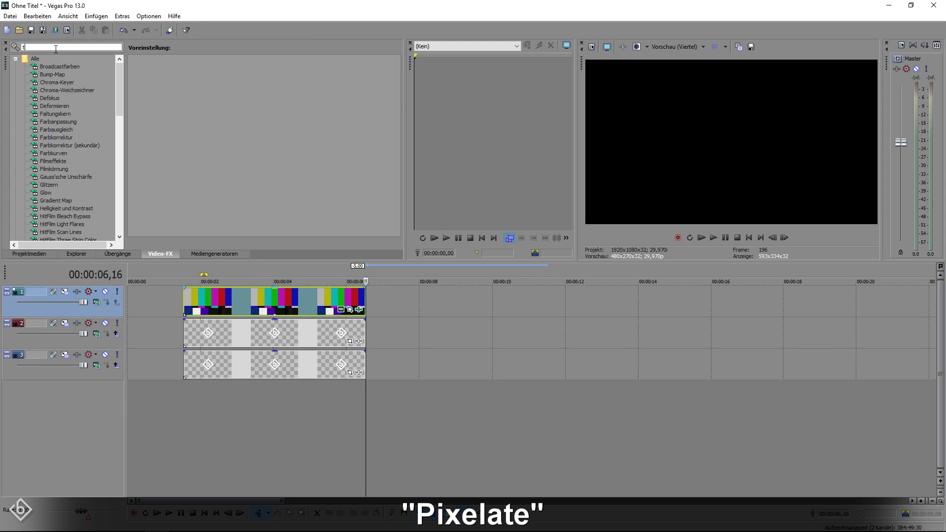
pyautogui.press('BackSpace')
pyautogui.write('verpix')
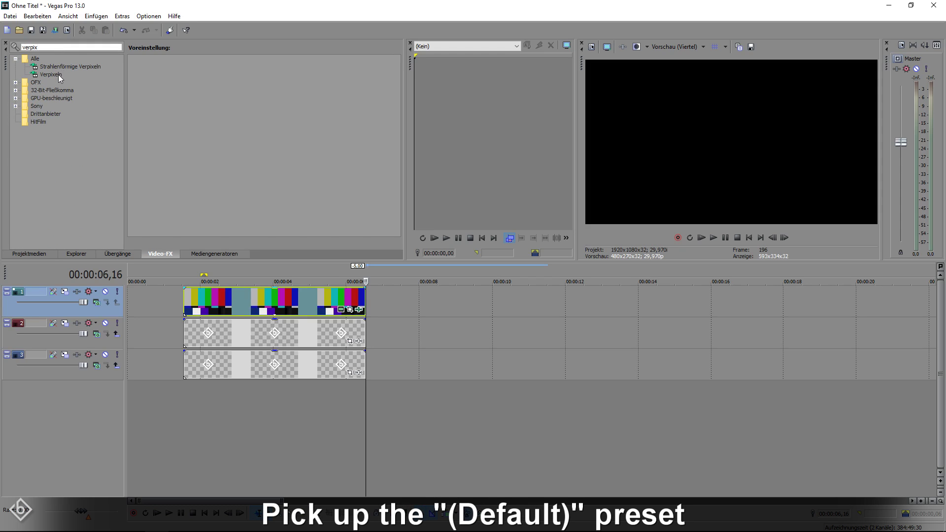
pyautogui.click(51, 75)
pyautogui.moveTo(182, 77); pyautogui.dragTo(268, 299)
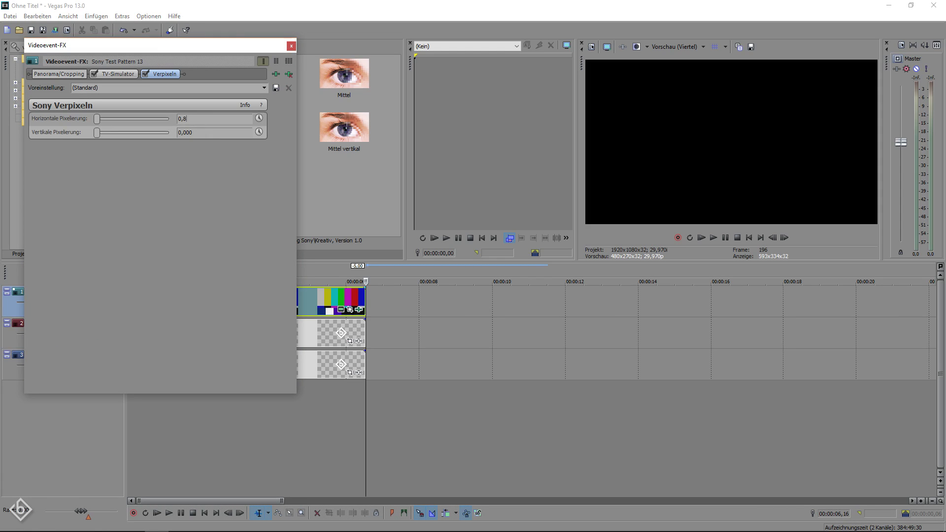
# Step: Set horizontal and vertical pixelation both to 0,850 and close the dialog
pyautogui.write('850')
pyautogui.press('Return')
pyautogui.write('50')
pyautogui.press('Return')
pyautogui.click(291, 46)
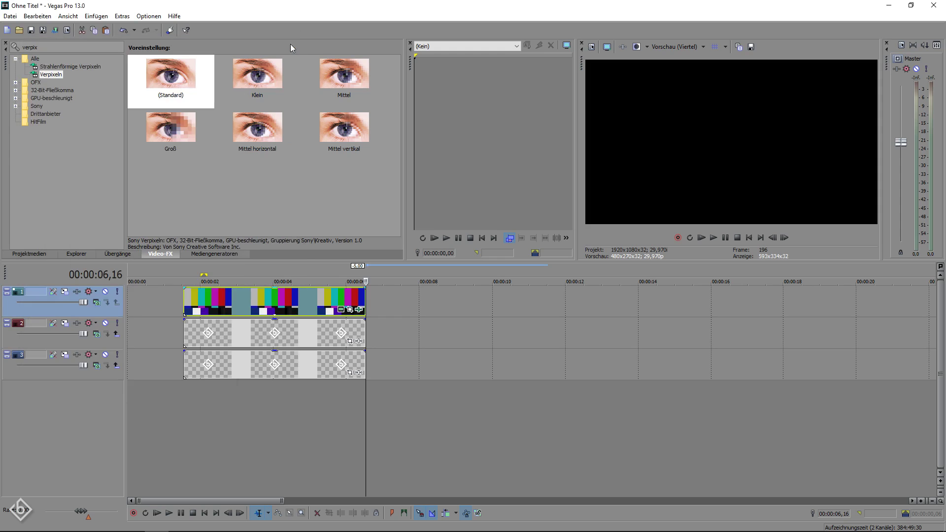
# Step: With the playhead at 00:00:04,13, set track 1's compositing to Sony Displacement Map
pyautogui.click(341, 422)
pyautogui.moveTo(341, 422); pyautogui.dragTo(288, 423)
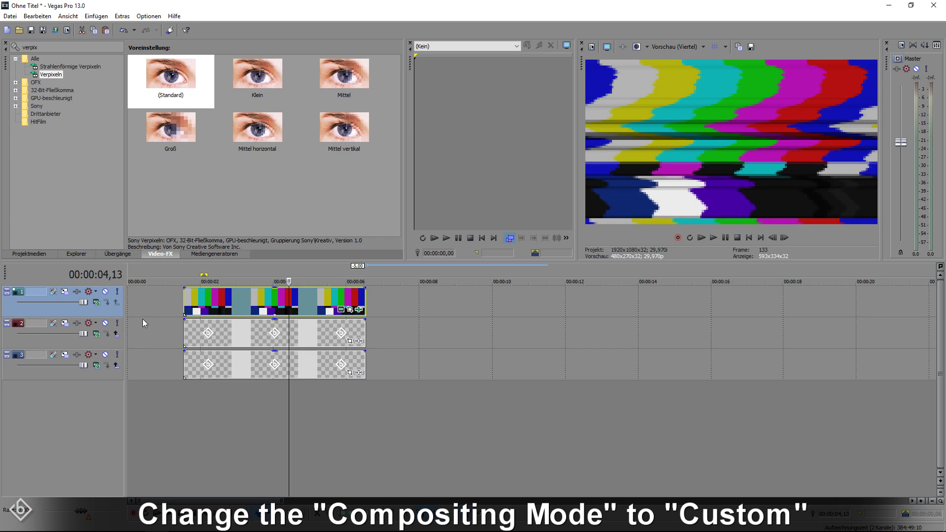
pyautogui.click(98, 302)
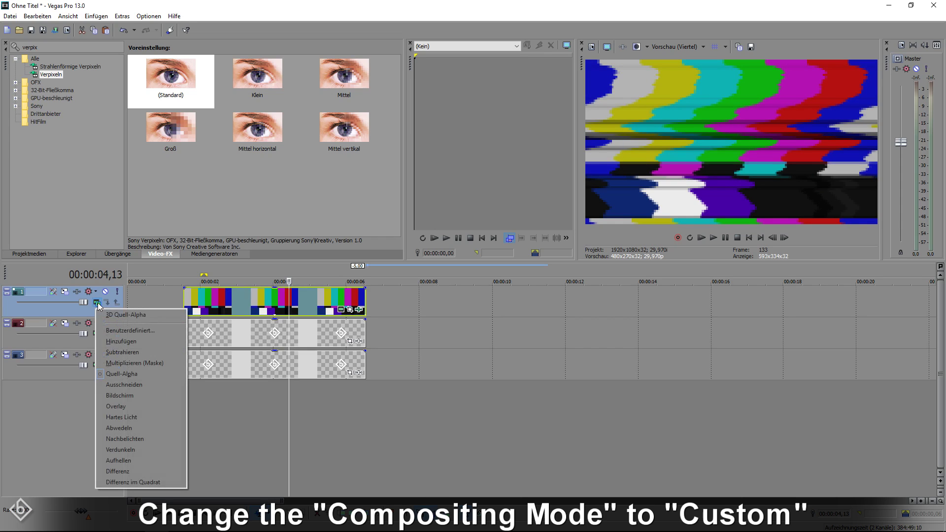
pyautogui.click(121, 330)
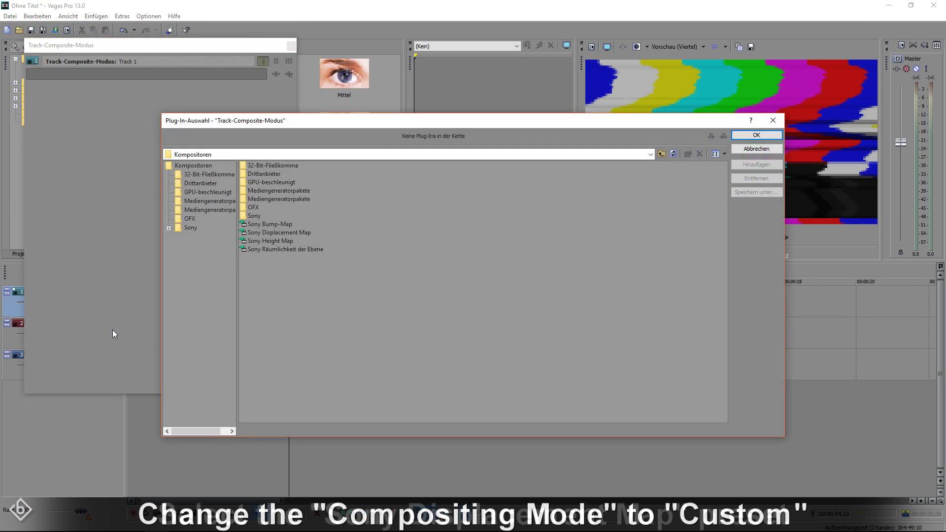
pyautogui.click(302, 234)
pyautogui.click(750, 139)
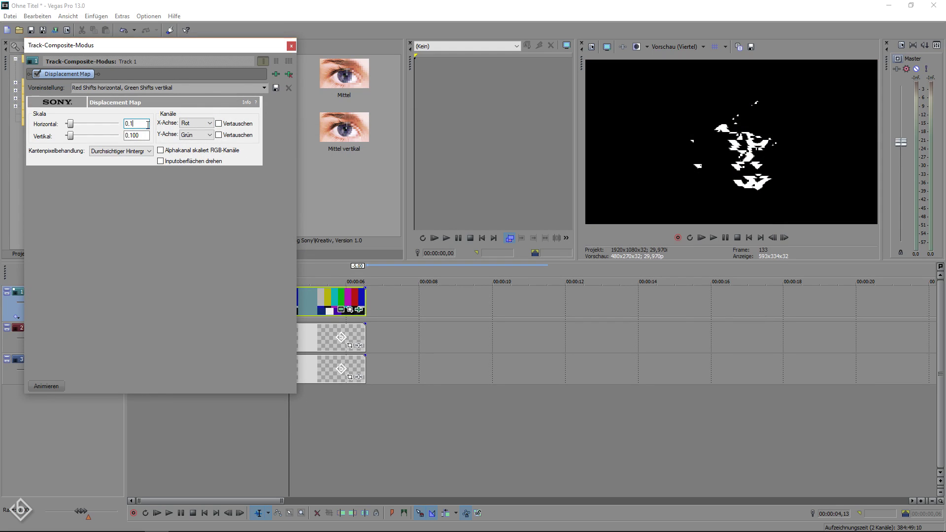
# Step: Set displacement scale to 0,025 both ways with wrapping edge pixels, then preview playback
pyautogui.write('0,025')
pyautogui.press('Return')
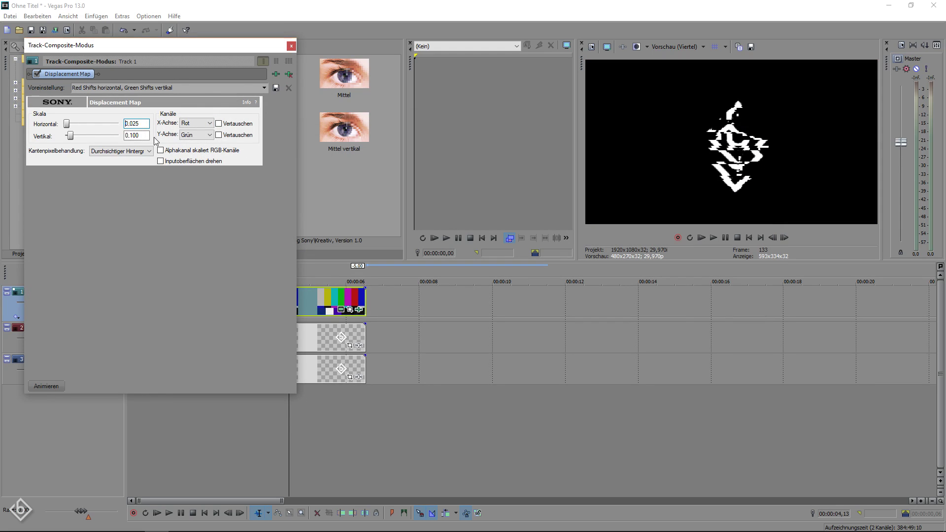
pyautogui.press('BackSpace')
pyautogui.press('BackSpace')
pyautogui.press('BackSpace')
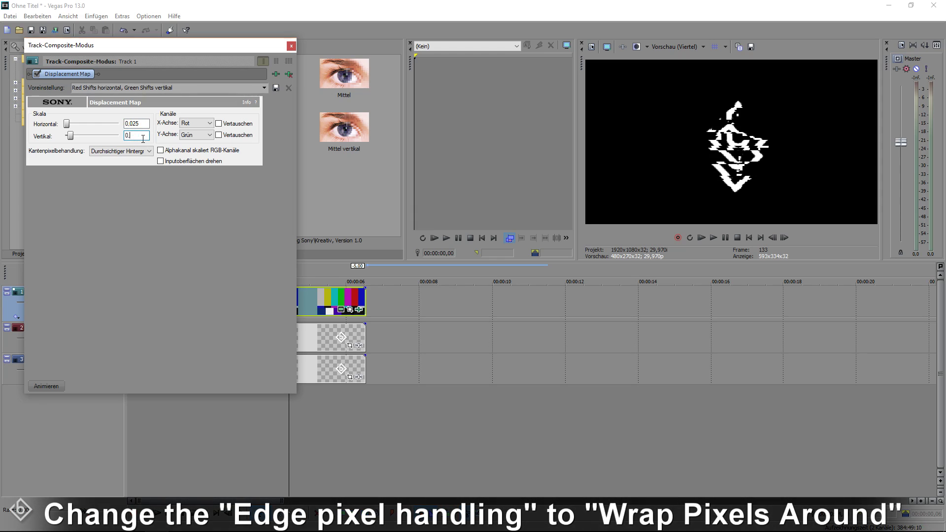
pyautogui.write('025')
pyautogui.press('Return')
pyautogui.click(137, 151)
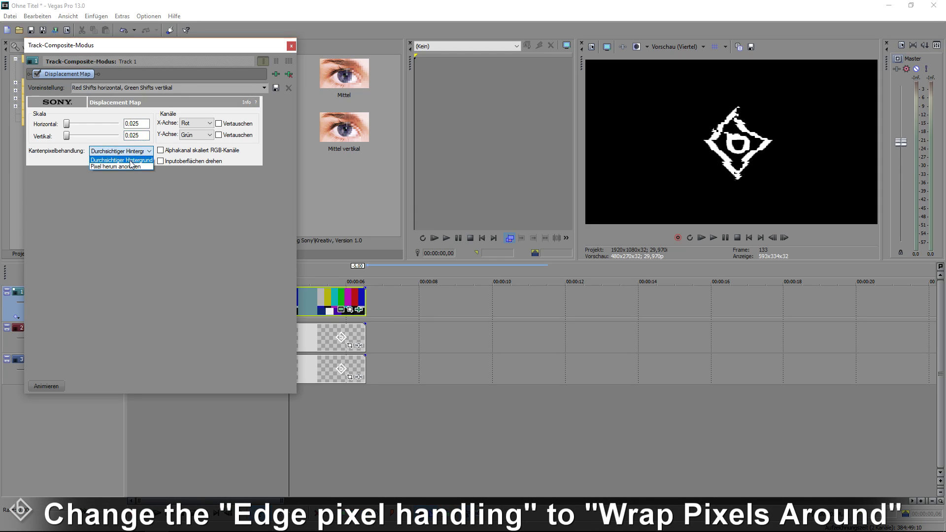
pyautogui.click(132, 167)
pyautogui.click(292, 45)
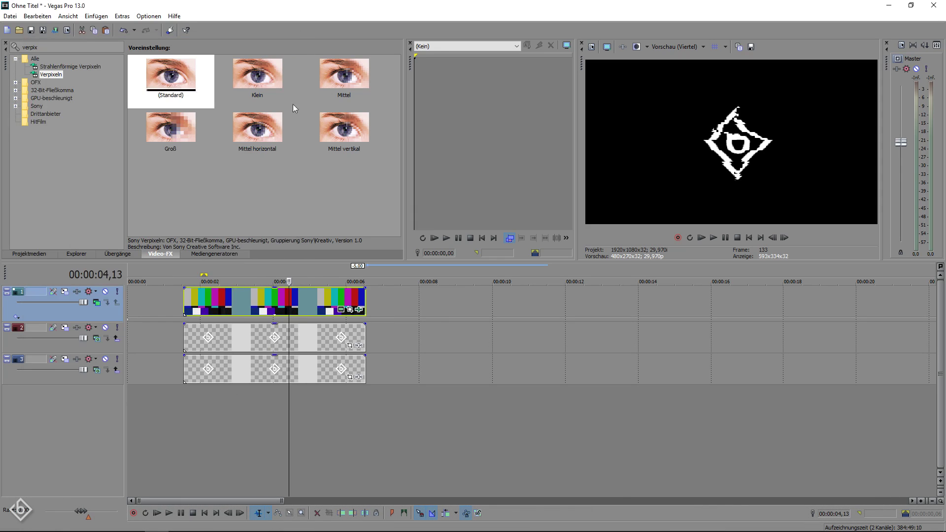
pyautogui.press('space')
pyautogui.press('space')
# Step: Set Stereoskopischer 3D-Modus to Anaglyphisch (rot/zyan) in the project properties
pyautogui.click(10, 16)
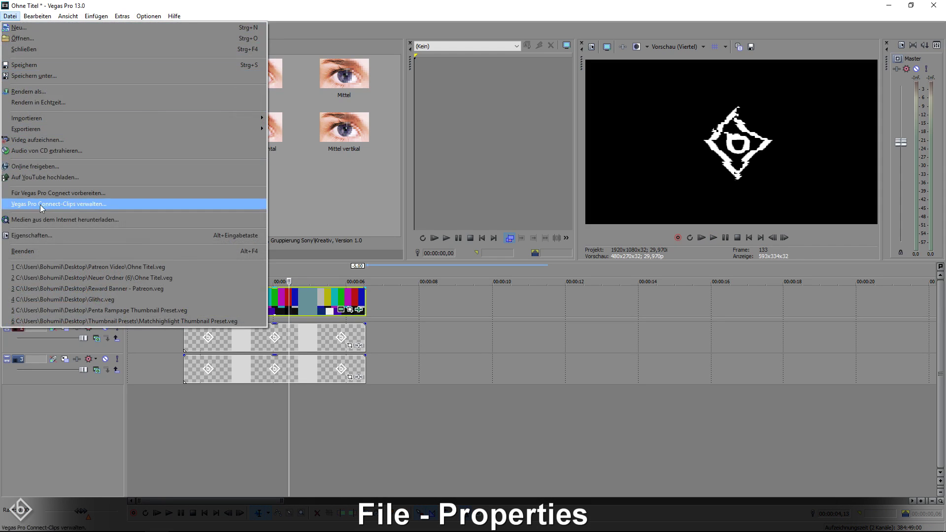
pyautogui.click(37, 234)
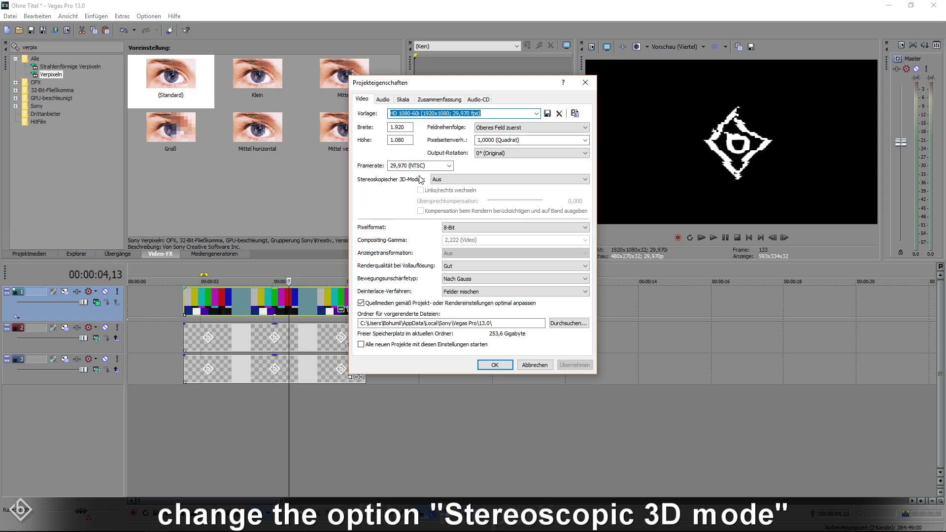
pyautogui.click(445, 180)
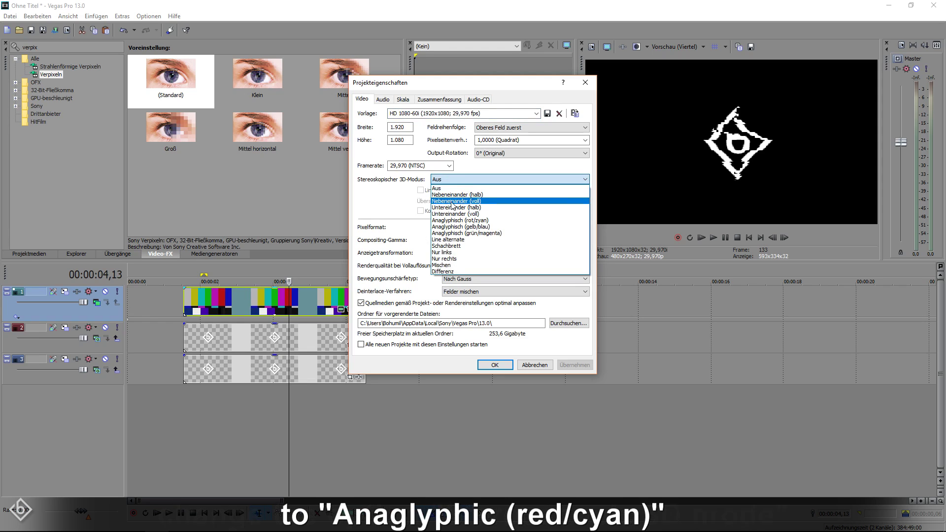
pyautogui.click(460, 220)
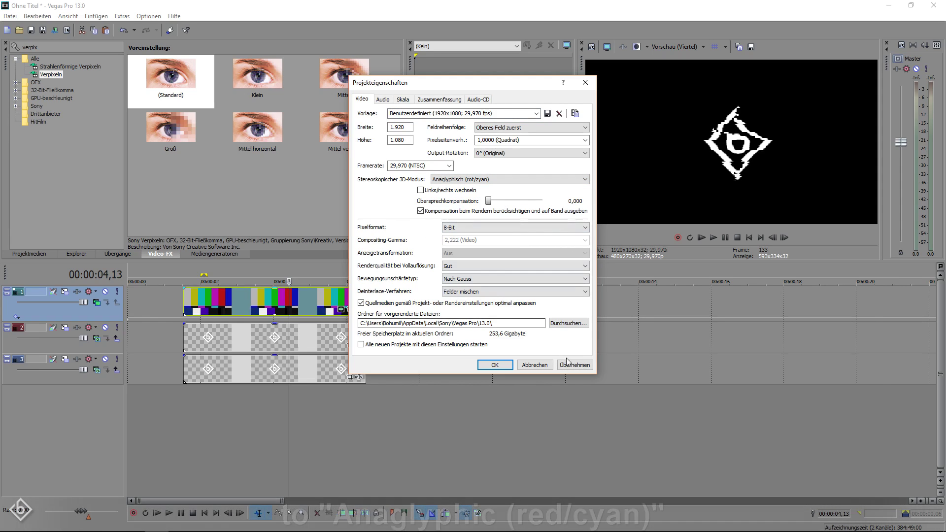
pyautogui.click(499, 365)
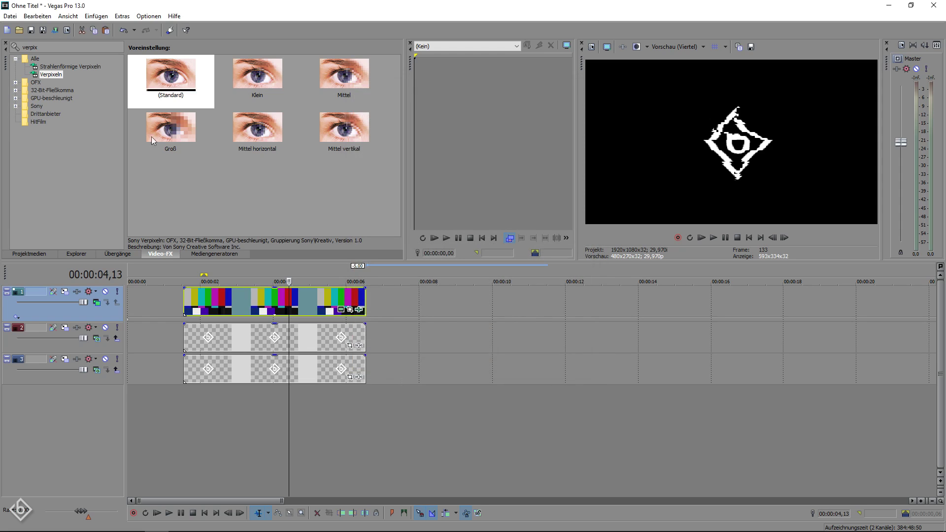
# Step: Apply the default Stereoskopische 3D-Anpassung to the track 2 Logo clip with horizontal offset 0,0050
pyautogui.doubleClick(31, 47)
pyautogui.press('BackSpace')
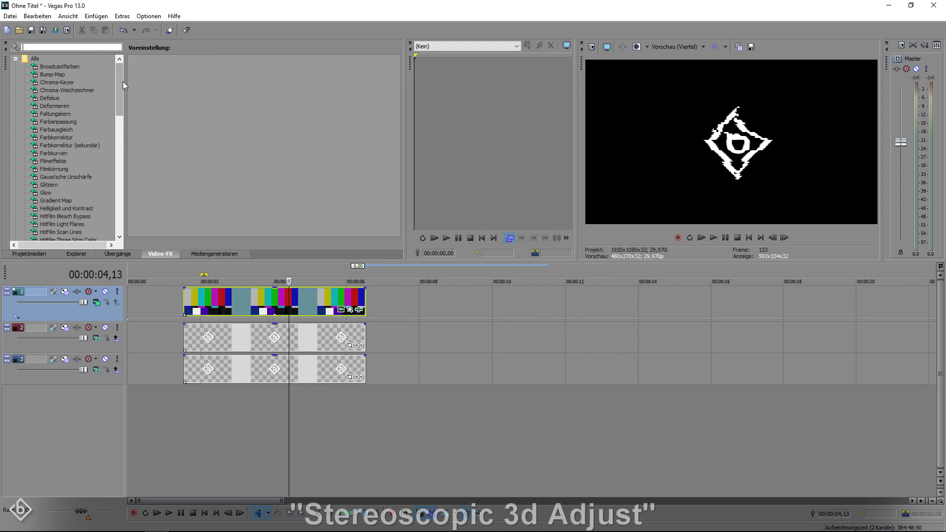
pyautogui.moveTo(123, 81); pyautogui.dragTo(127, 161)
pyautogui.click(75, 199)
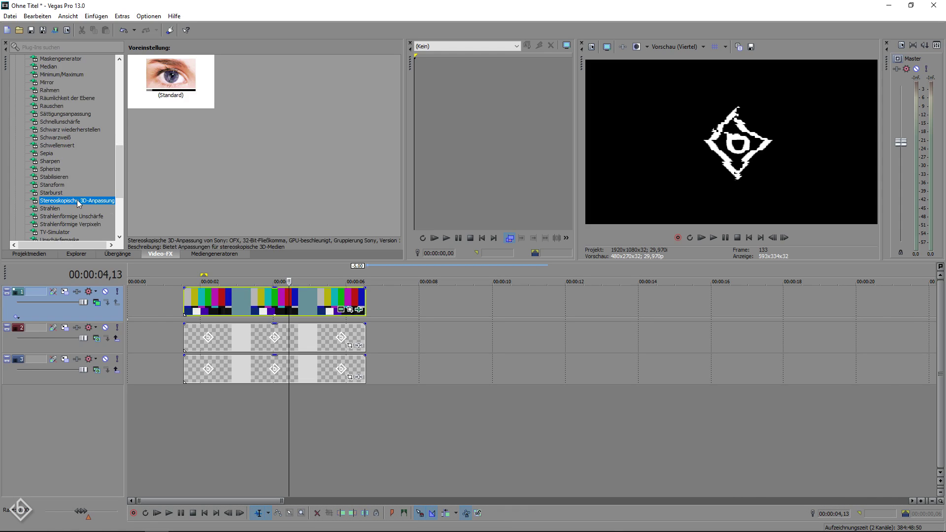
pyautogui.moveTo(167, 78); pyautogui.dragTo(218, 171)
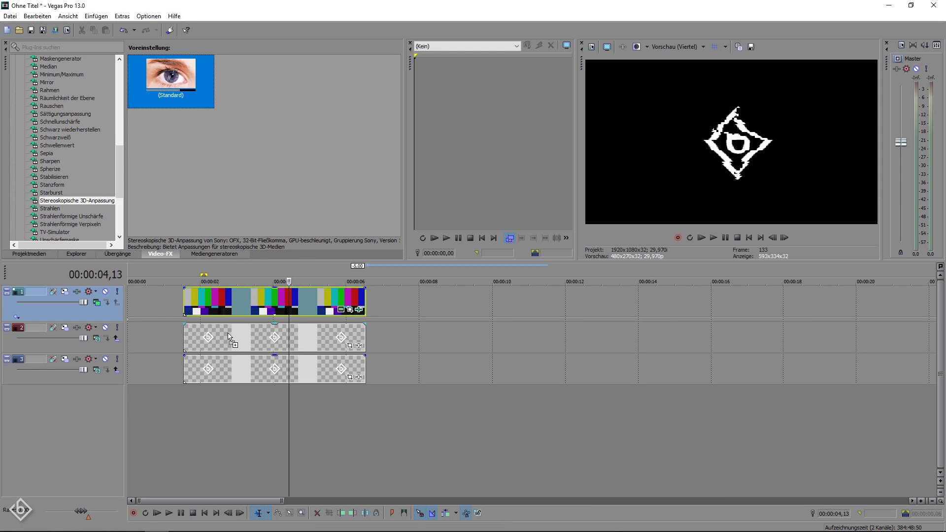
pyautogui.moveTo(227, 333); pyautogui.dragTo(228, 333)
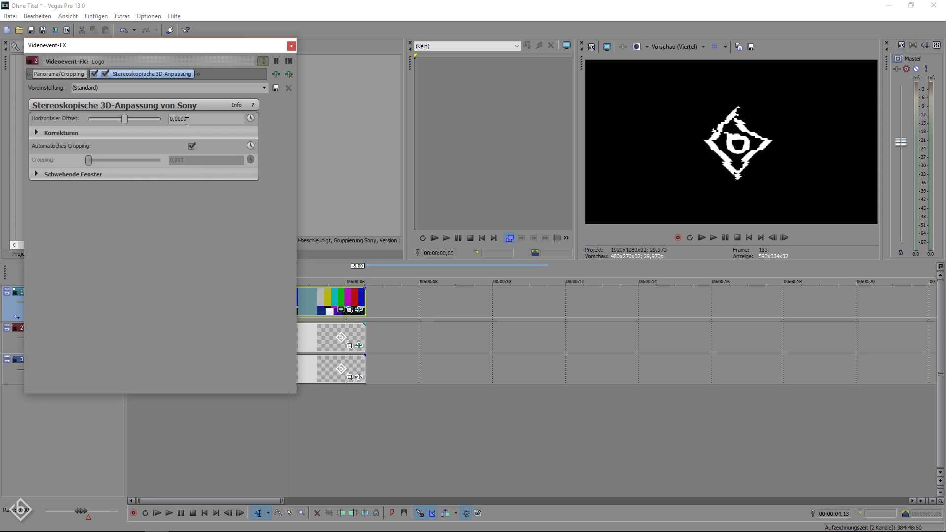
pyautogui.moveTo(184, 119); pyautogui.dragTo(185, 119)
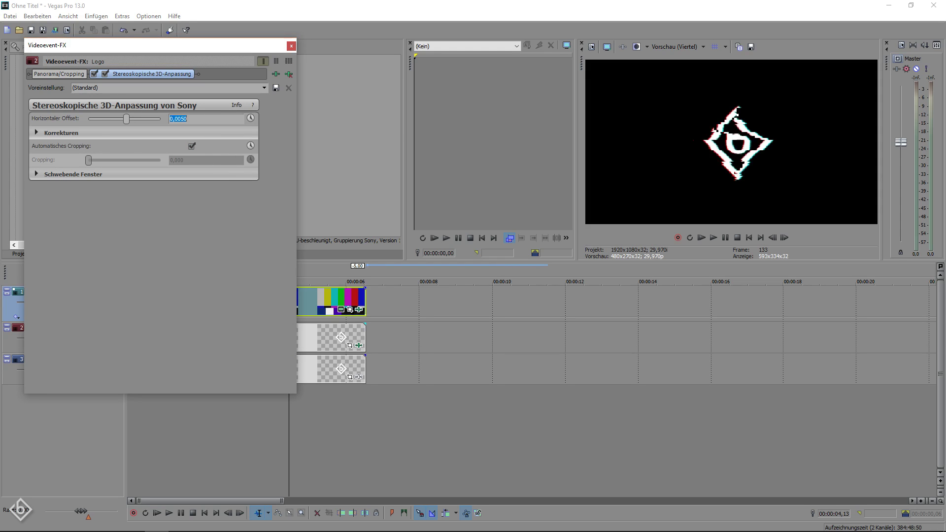
pyautogui.click(291, 46)
# Step: Split the colour bars at 02,20 and 03,04 and delete the piece before 02,20
pyautogui.scroll(3, 333, 422)
pyautogui.click(332, 422)
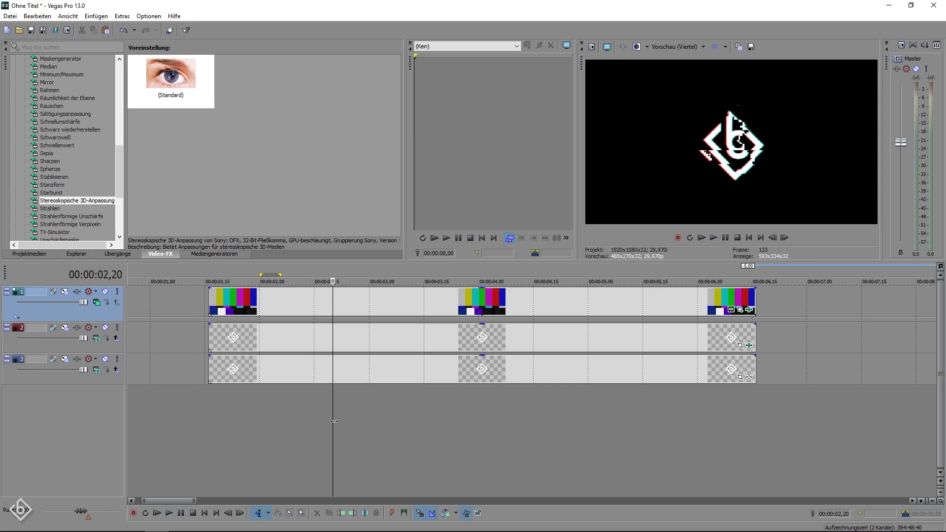
pyautogui.click(331, 306)
pyautogui.press('s')
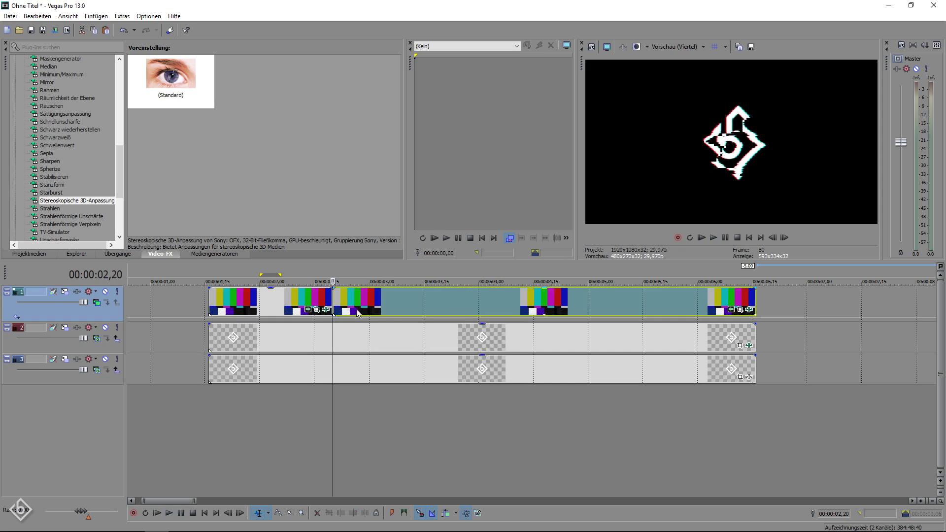
pyautogui.click(384, 306)
pyautogui.press('s')
pyautogui.rightClick(307, 307)
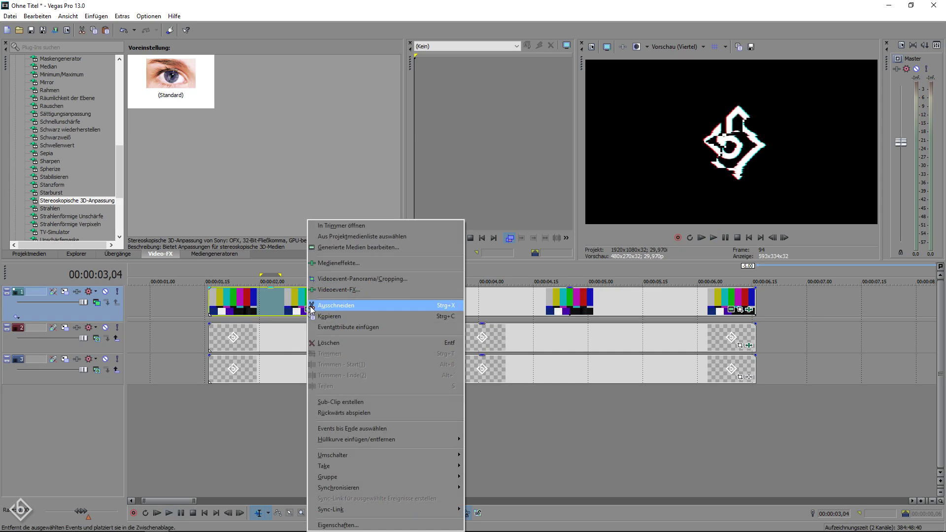
pyautogui.click(330, 345)
# Step: Delete the colour bars between the bursts and after 04,25
pyautogui.click(511, 309)
pyautogui.click(568, 300)
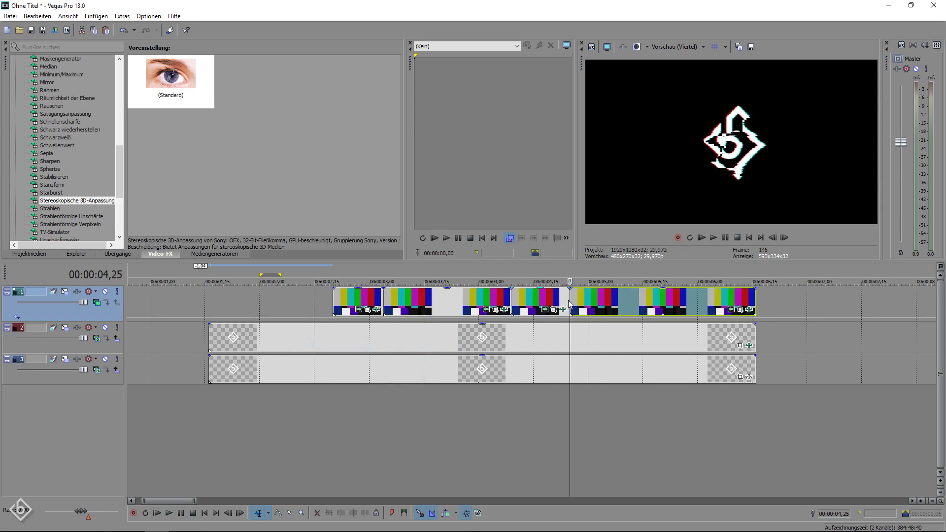
pyautogui.rightClick(457, 303)
pyautogui.click(477, 343)
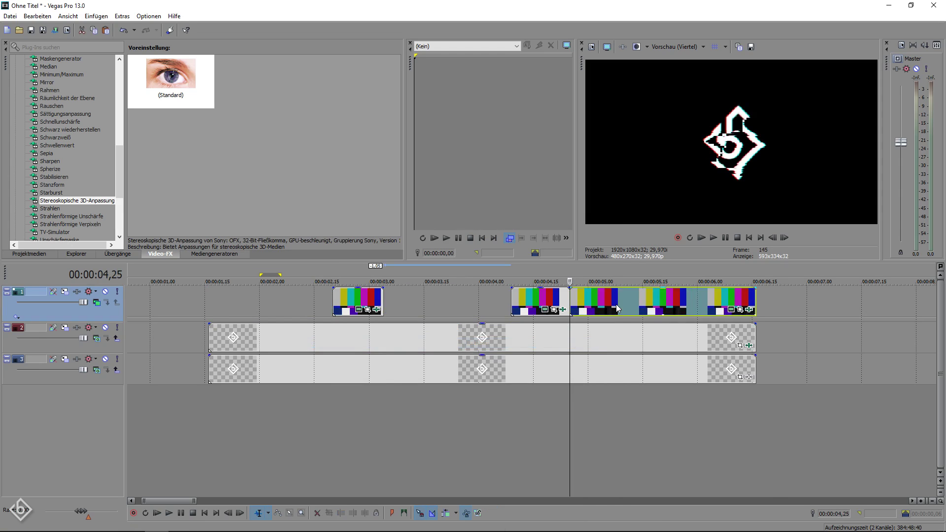
pyautogui.rightClick(616, 302)
pyautogui.click(635, 343)
# Step: Split the track 2 Logo clip at 02,20, 03,04, 04,09 and 04,25
pyautogui.click(332, 333)
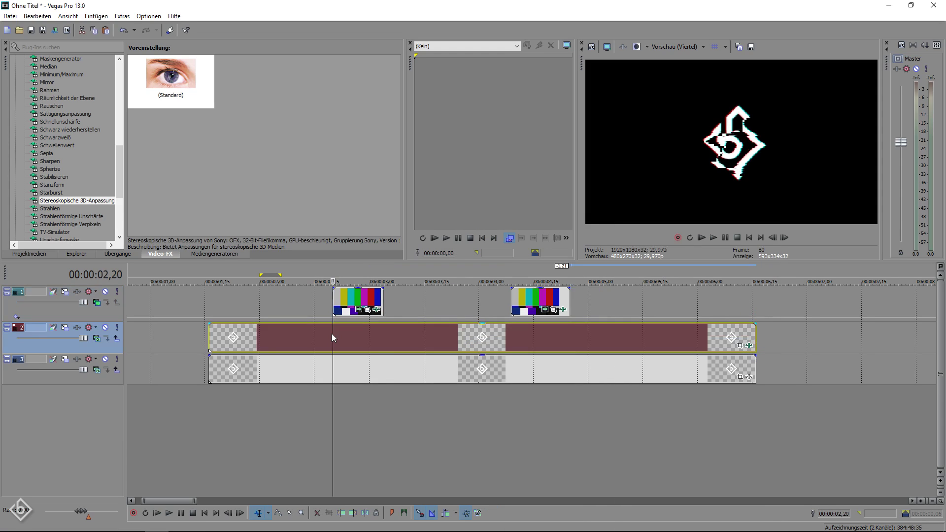
pyautogui.press('s')
pyautogui.click(384, 338)
pyautogui.press('s')
pyautogui.click(511, 339)
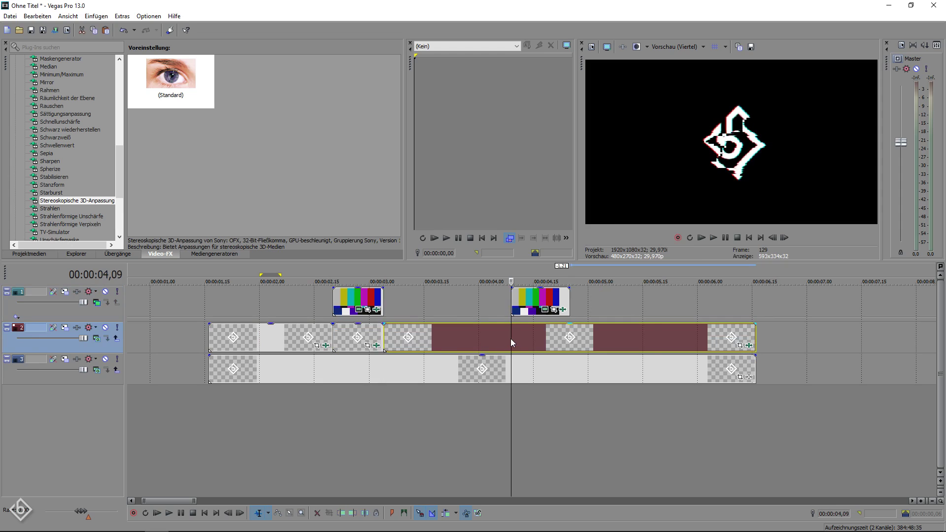
pyautogui.press('s')
pyautogui.click(570, 336)
pyautogui.press('s')
# Step: Delete the Logo pieces after 04,25, between the bursts, and before 02,20
pyautogui.rightClick(596, 334)
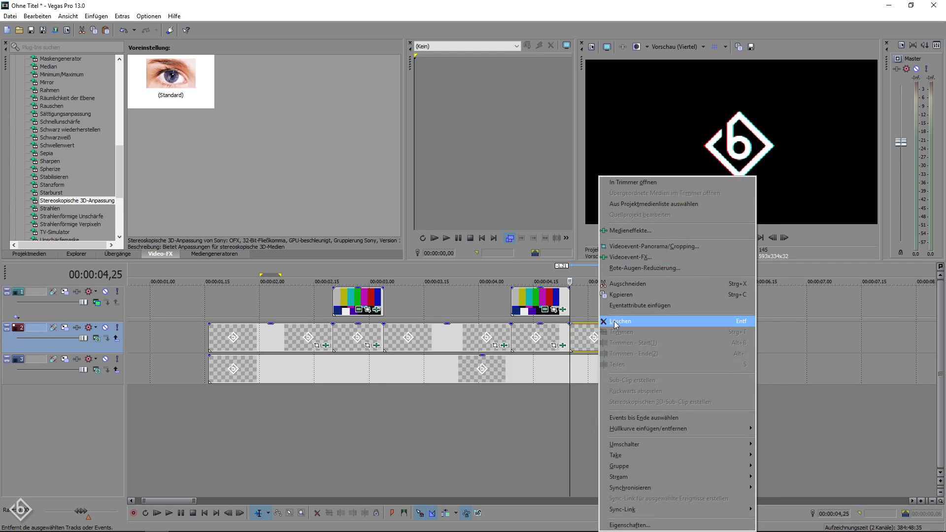
pyautogui.click(616, 321)
pyautogui.rightClick(465, 338)
pyautogui.click(483, 322)
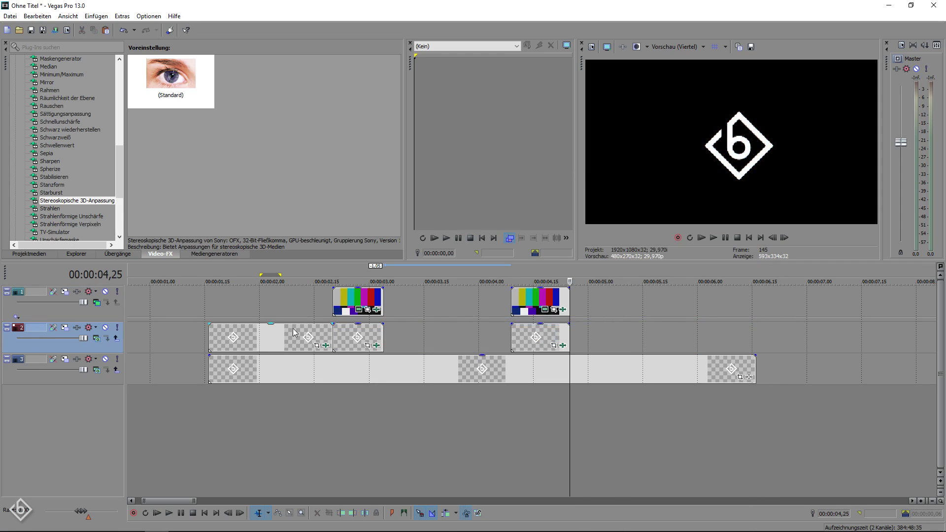
pyautogui.rightClick(295, 333)
pyautogui.click(345, 321)
pyautogui.click(210, 396)
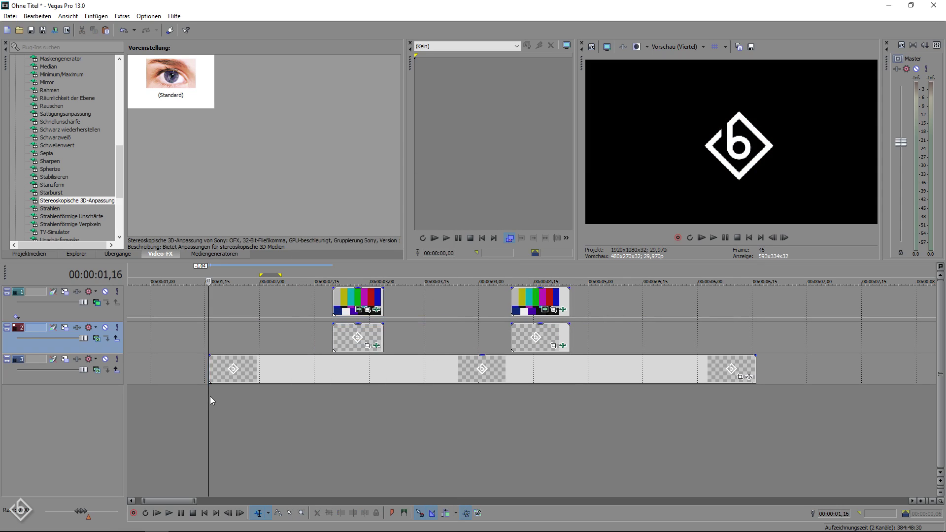
# Step: Play back the glitch sequence, then enlarge the Event Pan/Crop window
pyautogui.press('space')
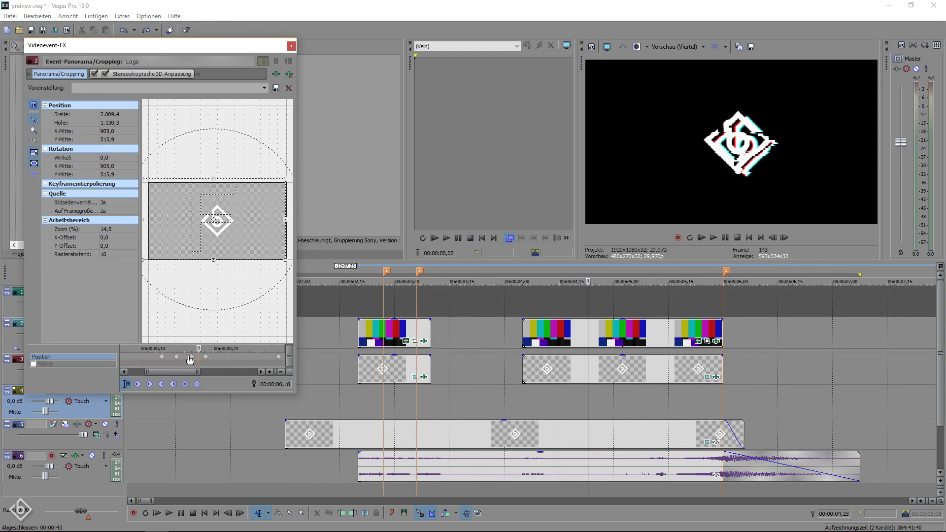
pyautogui.moveTo(197, 349); pyautogui.dragTo(227, 350)
pyautogui.scroll(-2, 227, 358)
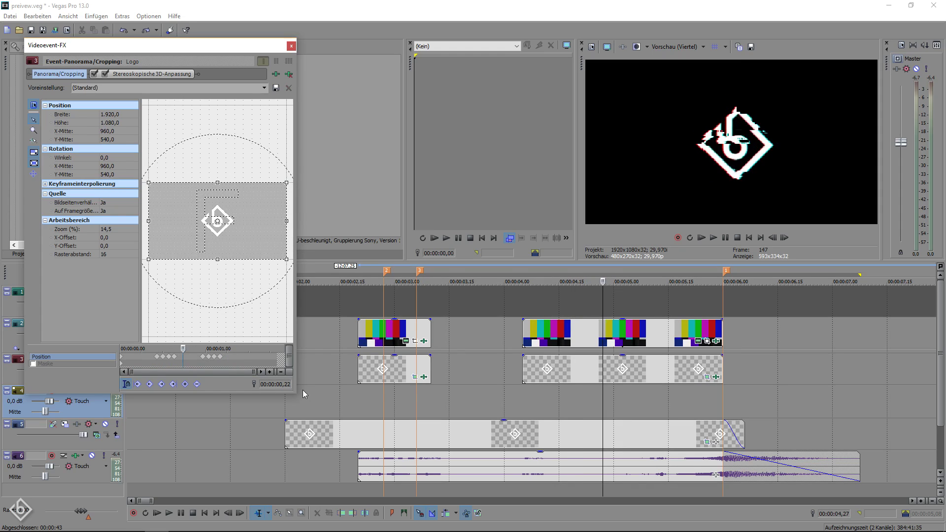
pyautogui.moveTo(293, 392); pyautogui.dragTo(437, 422)
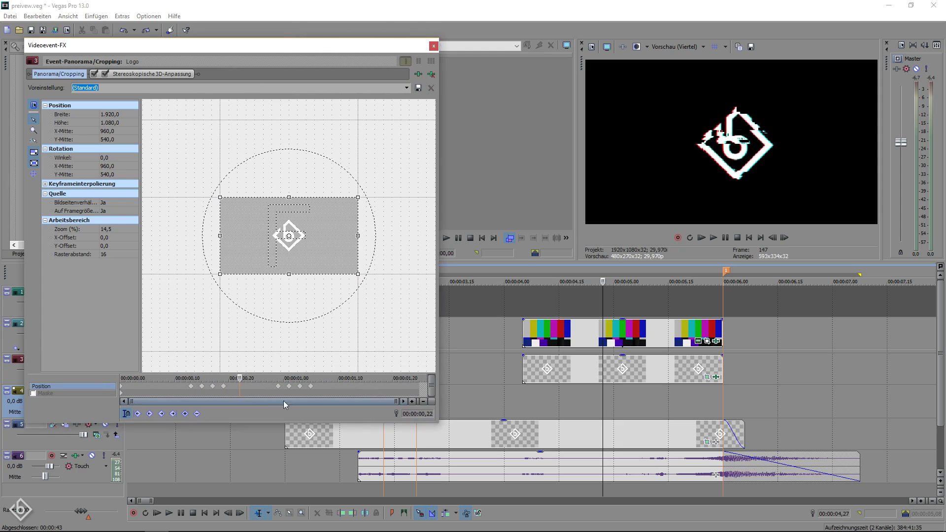
# Step: Crop in to 1.433,3 × 806,2 at 01,08, then restore full 1920 × 1080 at 01,09
pyautogui.moveTo(238, 379); pyautogui.dragTo(327, 378)
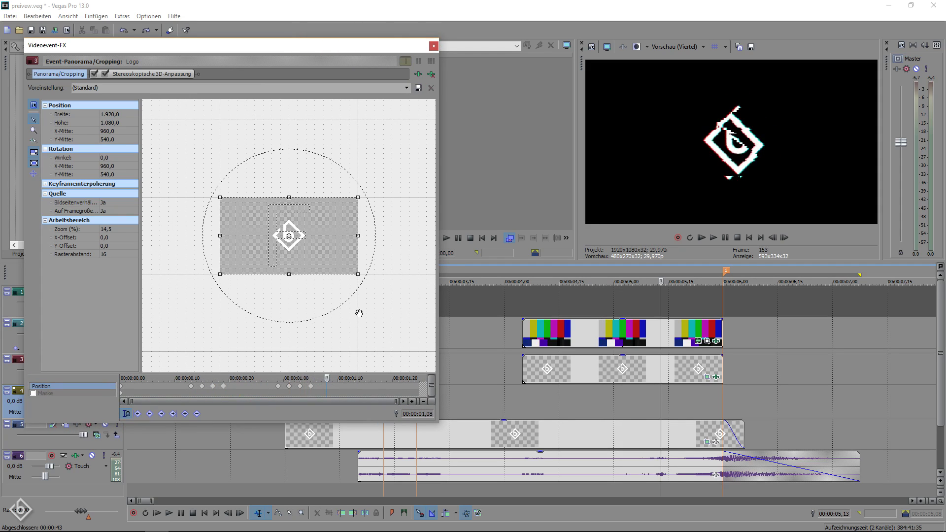
pyautogui.scroll(2, 379, 278)
pyautogui.moveTo(371, 256); pyautogui.dragTo(351, 256)
pyautogui.scroll(2, 288, 387)
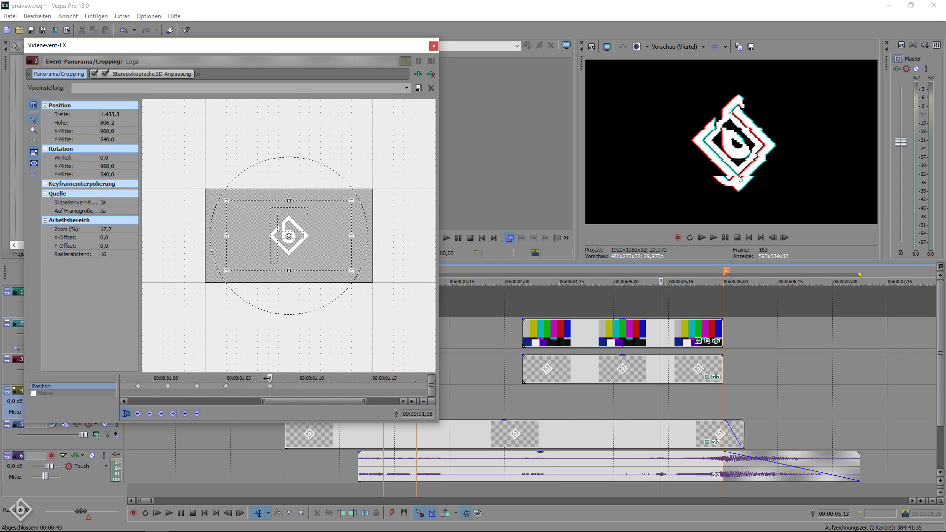
pyautogui.moveTo(276, 378); pyautogui.dragTo(300, 380)
pyautogui.rightClick(324, 246)
pyautogui.click(340, 258)
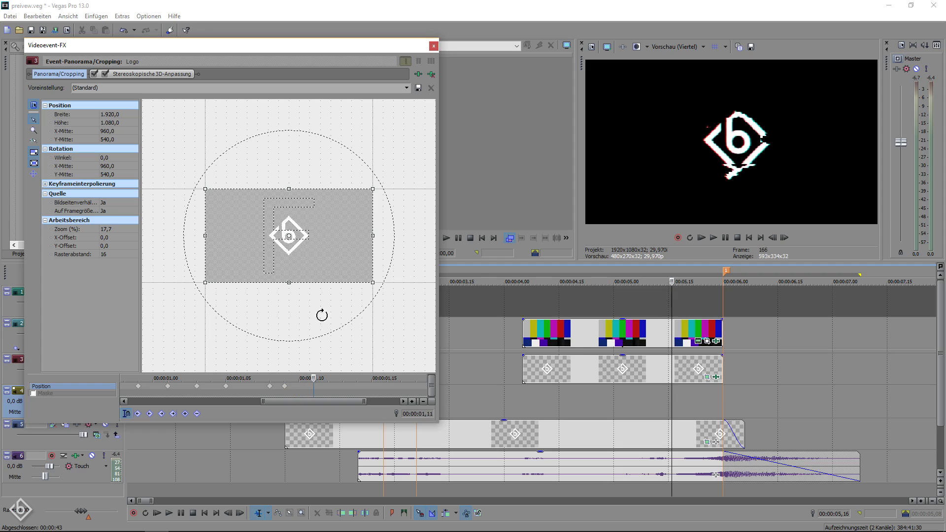